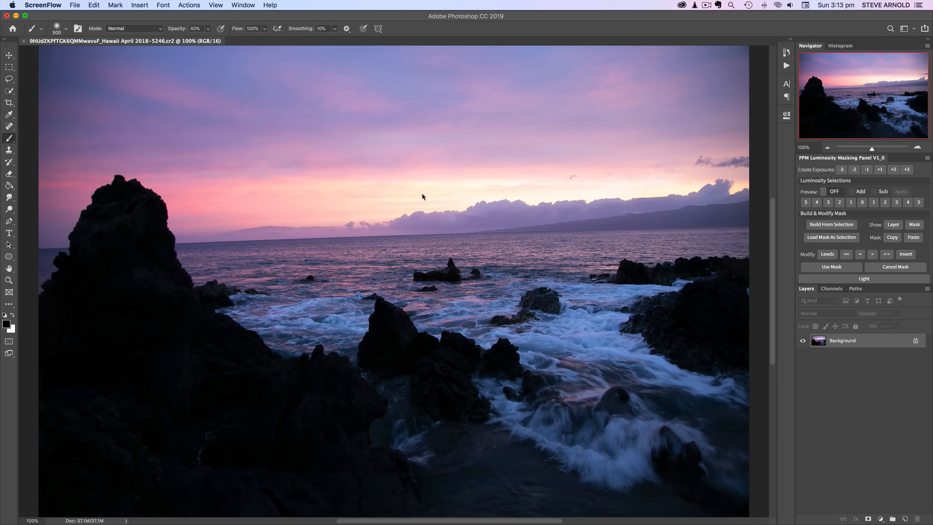
# - Straighten the tilted horizon with the Crop tool's Straighten option and commit the crop
pyautogui.click(9, 103)
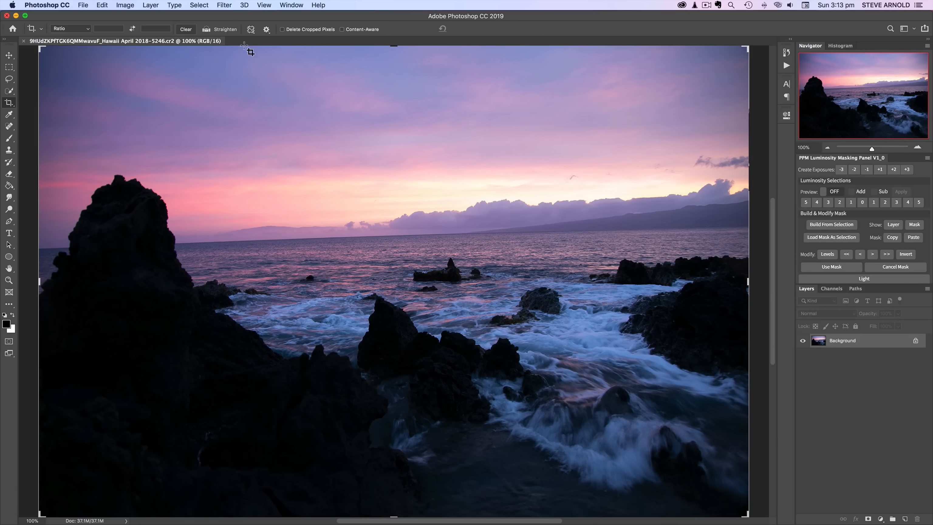
pyautogui.click(206, 30)
pyautogui.moveTo(181, 243); pyautogui.dragTo(685, 226)
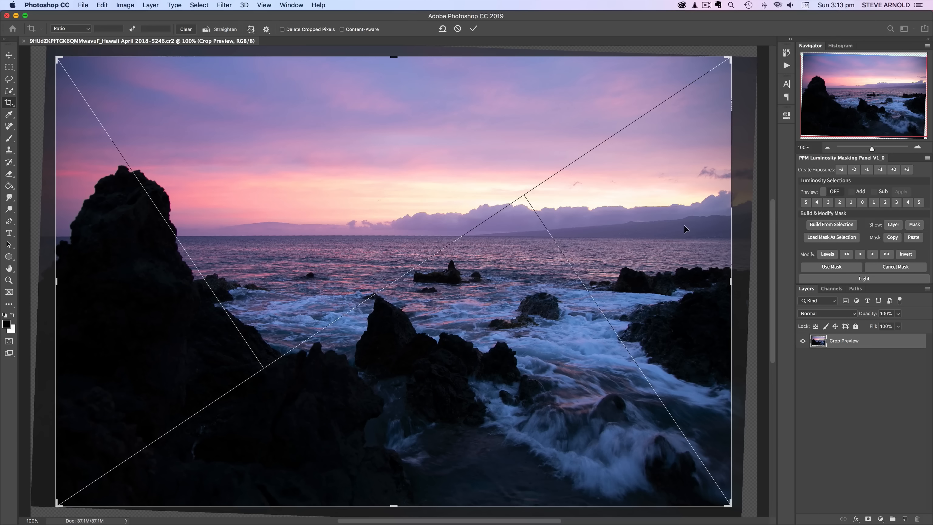
pyautogui.press('Return')
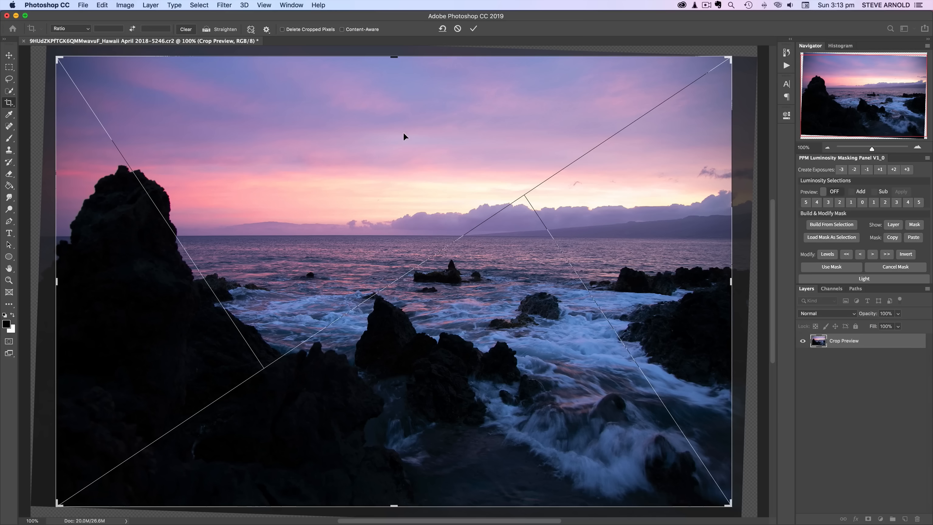
pyautogui.moveTo(760, 239); pyautogui.dragTo(761, 234)
pyautogui.click(206, 29)
pyautogui.moveTo(62, 237); pyautogui.dragTo(741, 235)
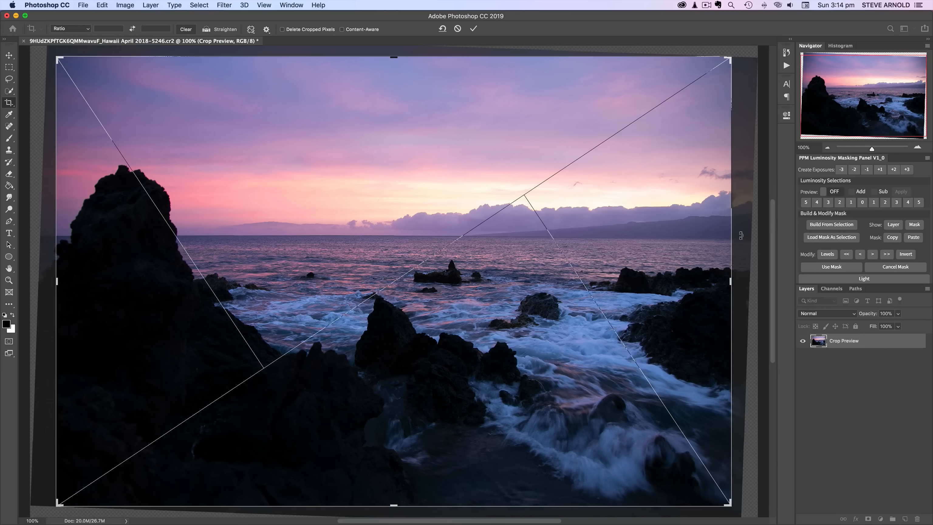
pyautogui.press('Return')
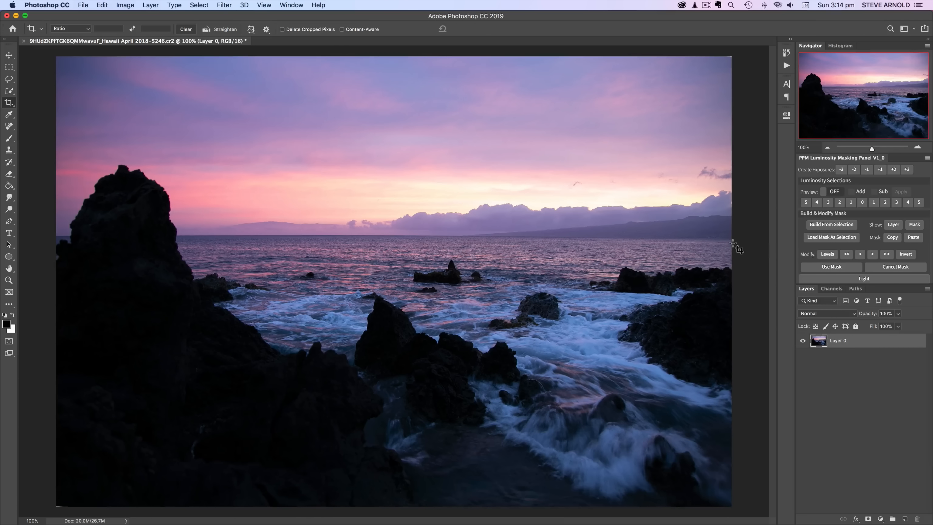
# - Refine the horizon by drawing another Straighten line along it and commit the crop again
pyautogui.click(207, 30)
pyautogui.moveTo(62, 236); pyautogui.dragTo(732, 238)
pyautogui.moveTo(64, 238); pyautogui.dragTo(758, 240)
pyautogui.press('Return')
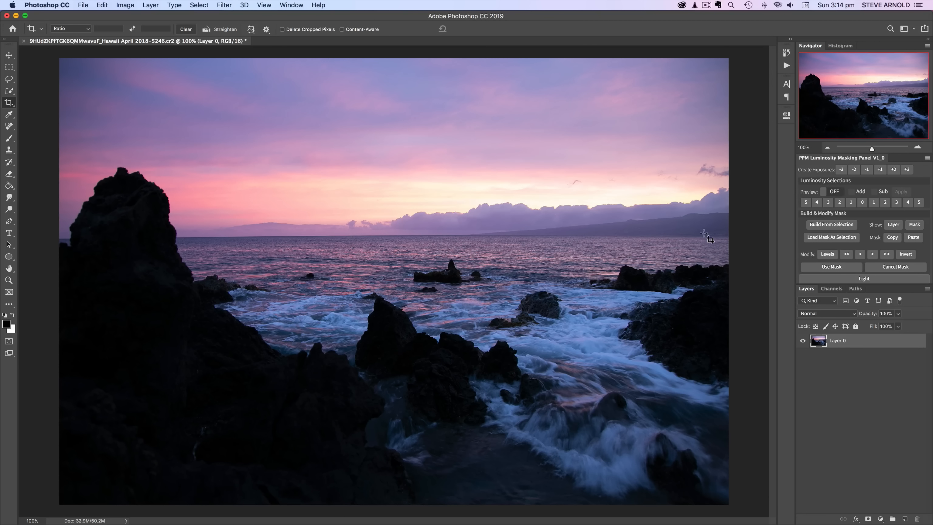
# - Convert the duplicated Layer 0 copy into a Smart Object
pyautogui.click(8, 56)
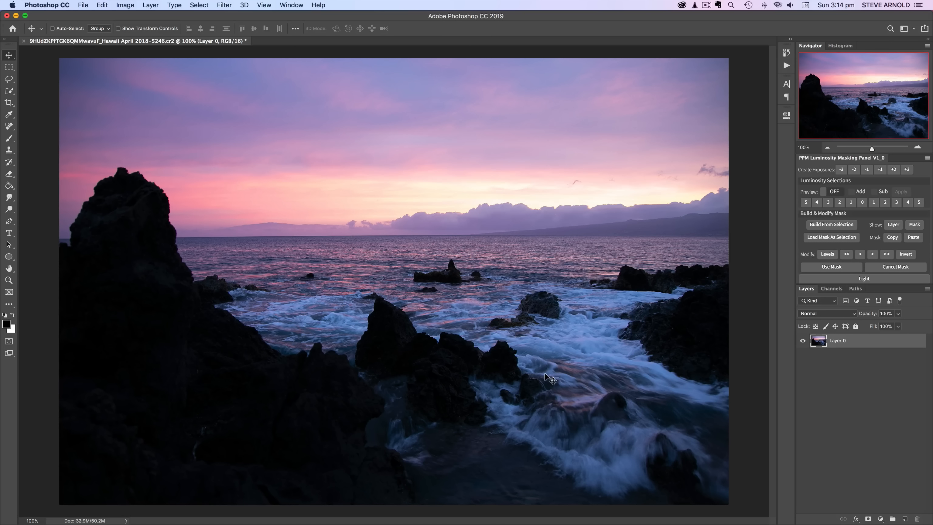
pyautogui.rightClick(819, 345)
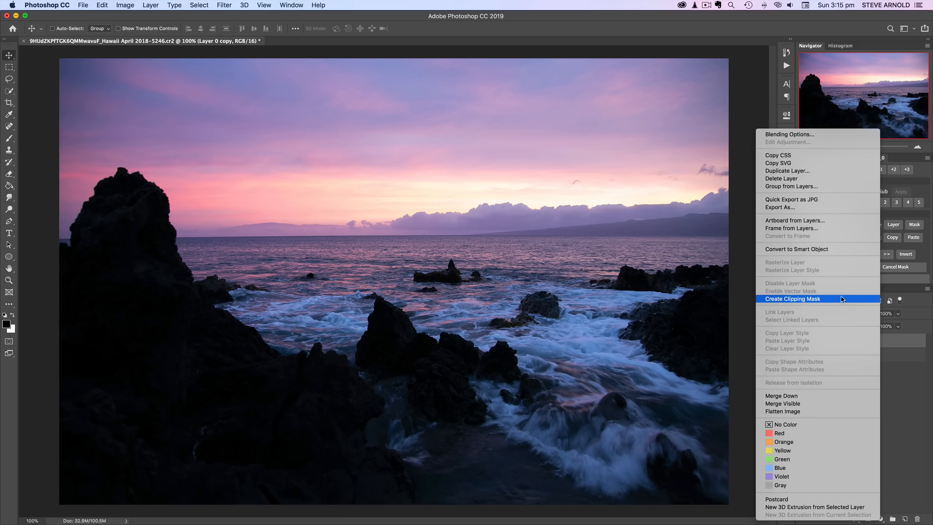
pyautogui.click(847, 255)
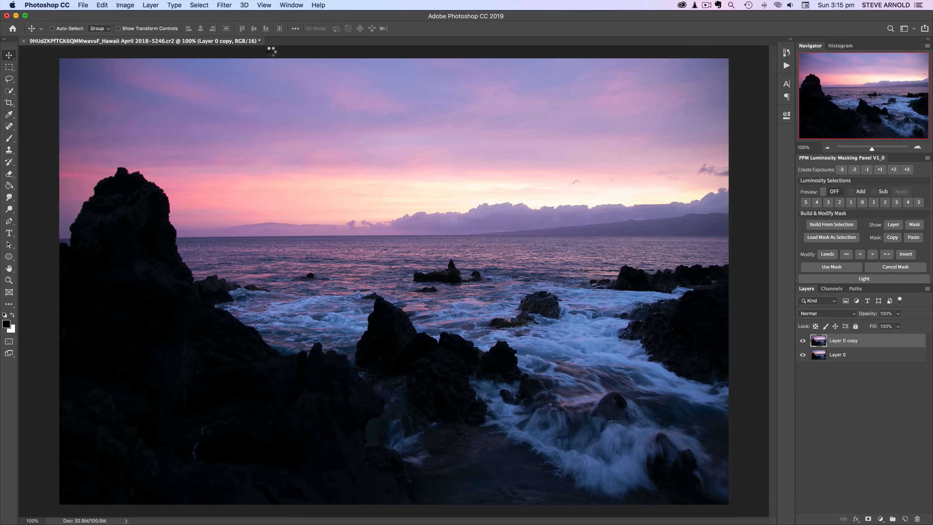
# - Open the Camera Raw Filter on the copy and raise Exposure to +4.00
pyautogui.click(224, 5)
pyautogui.click(244, 63)
pyautogui.moveTo(840, 228); pyautogui.dragTo(884, 229)
pyautogui.click(228, 328)
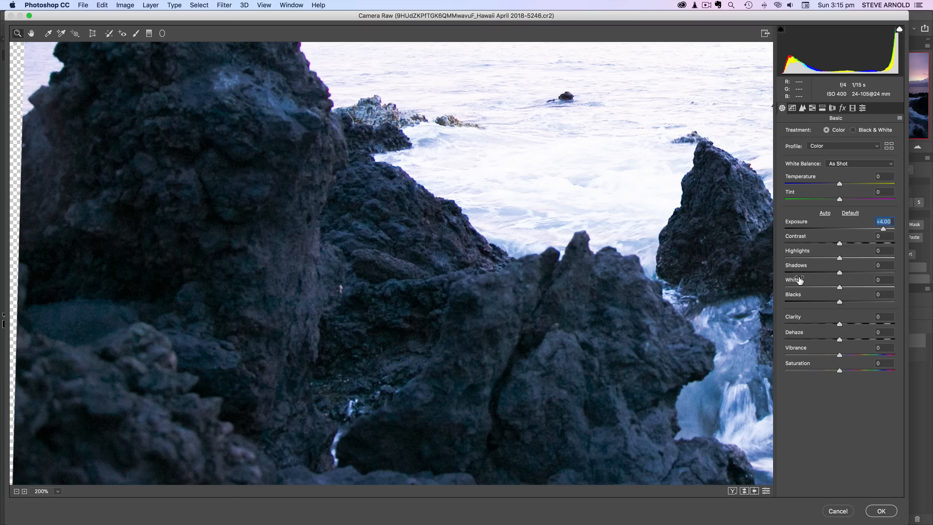
# - Apply noise reduction in the Detail panel with Luminance at 19 and adjust Color noise reduction
pyautogui.click(803, 108)
pyautogui.moveTo(785, 224); pyautogui.dragTo(796, 225)
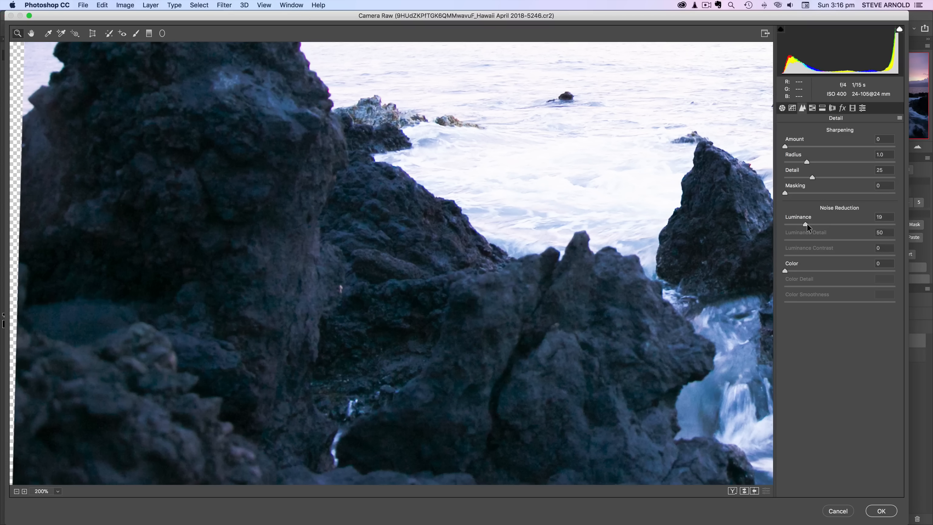
pyautogui.moveTo(793, 270)
pyautogui.mouseDown()
pyautogui.moveTo(826, 272)
pyautogui.moveTo(809, 274)
pyautogui.mouseUp()
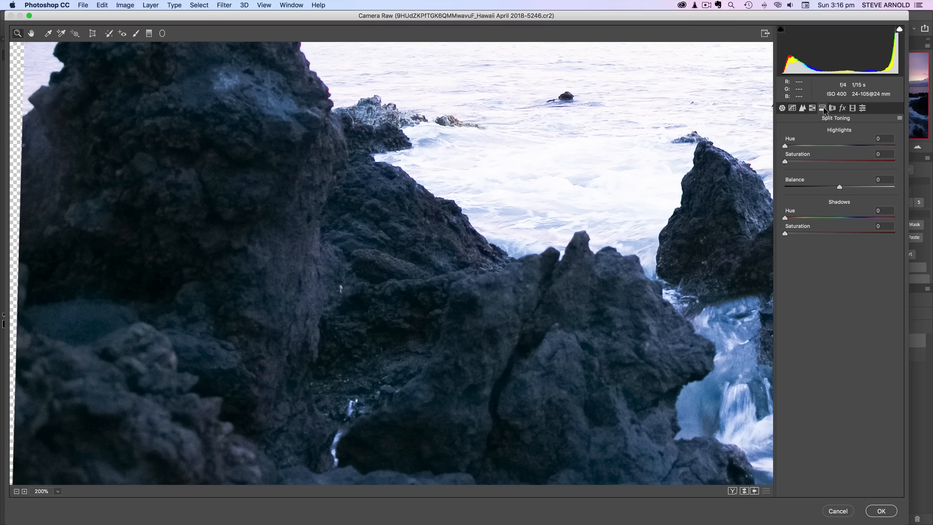
# - Browse the remaining Camera Raw panels and apply the filter
pyautogui.click(833, 108)
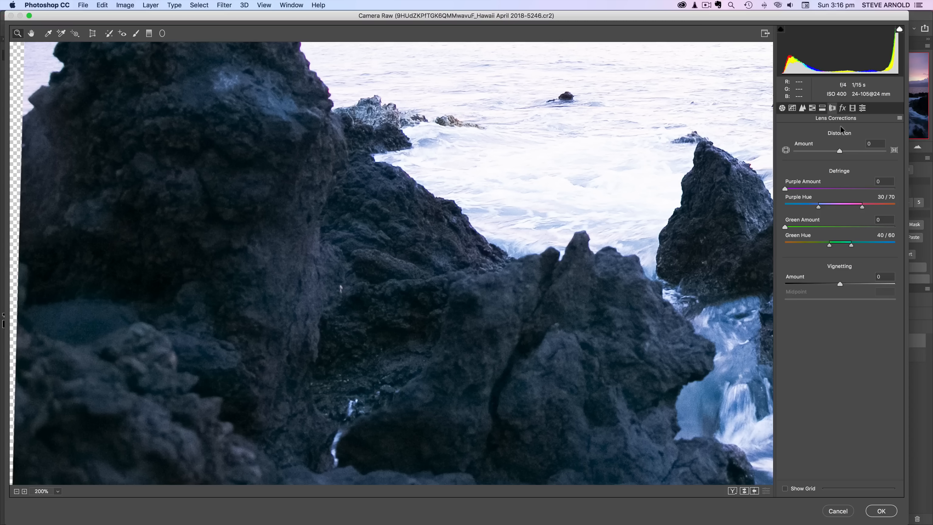
pyautogui.click(844, 109)
pyautogui.click(833, 109)
pyautogui.click(852, 109)
pyautogui.click(862, 109)
pyautogui.click(853, 109)
pyautogui.click(842, 109)
pyautogui.click(813, 109)
pyautogui.click(803, 109)
pyautogui.click(792, 109)
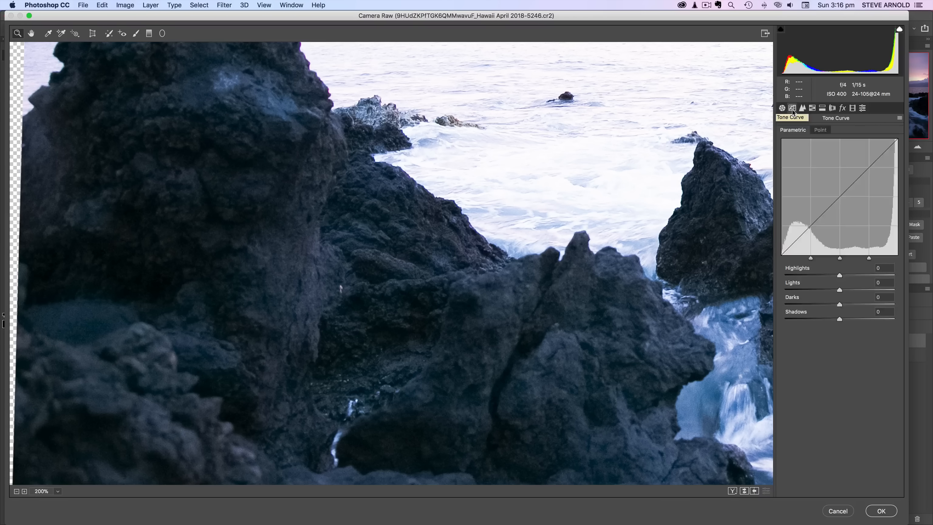
pyautogui.click(833, 109)
pyautogui.click(881, 511)
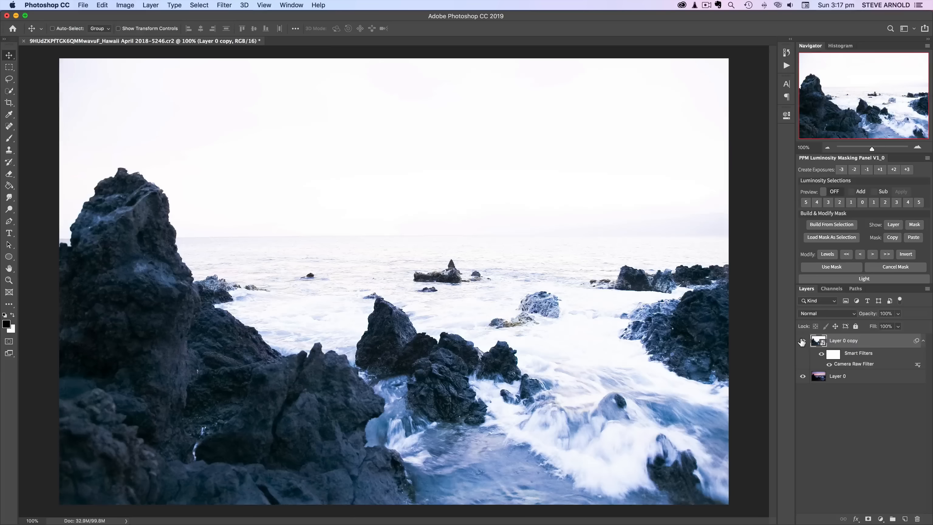
# - Compare the brightened copy against the original by toggling its visibility, then add a black layer mask to it
pyautogui.click(803, 340)
pyautogui.click(803, 341)
pyautogui.click(803, 341)
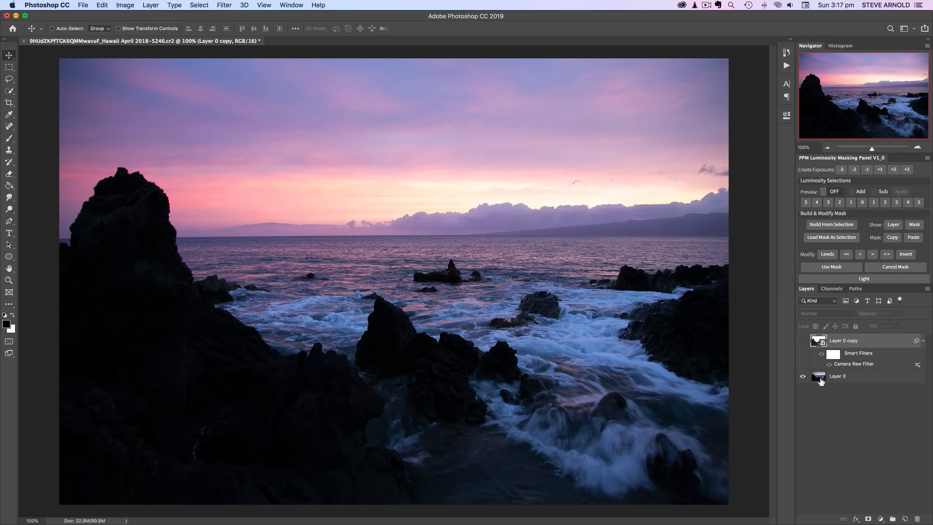
pyautogui.click(803, 341)
pyautogui.keyDown('alt'); pyautogui.click(868, 519); pyautogui.keyUp('alt')
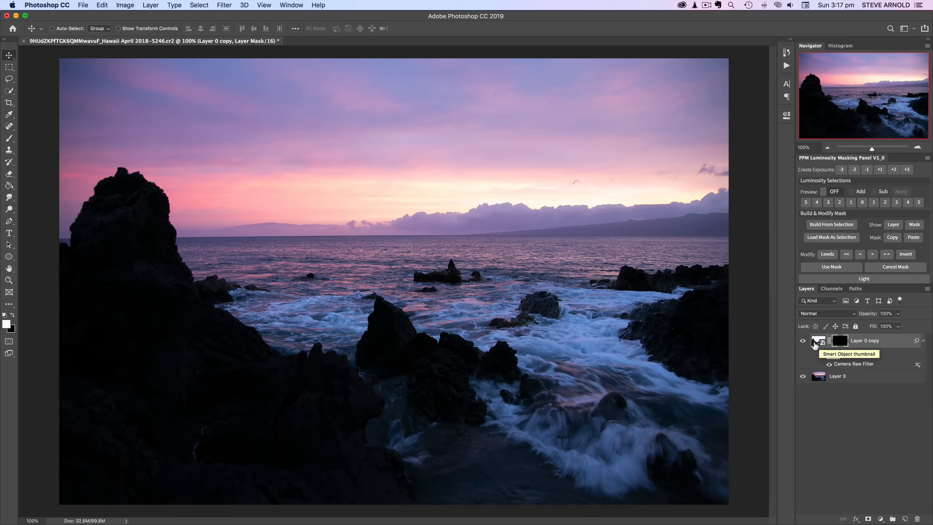
# - Switch to the Brush tool and preview a level 5 luminosity selection in the PPM Luminosity Masking panel
pyautogui.press('b')
pyautogui.click(840, 192)
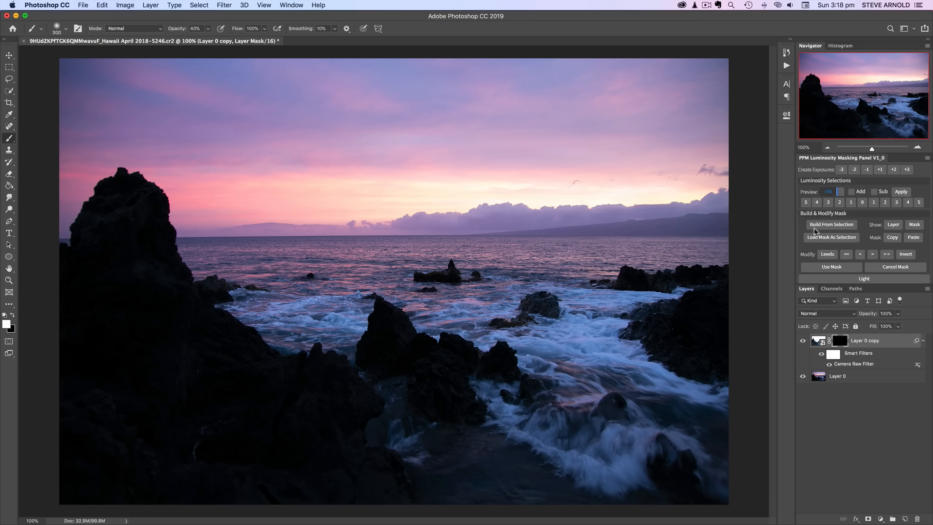
pyautogui.click(806, 204)
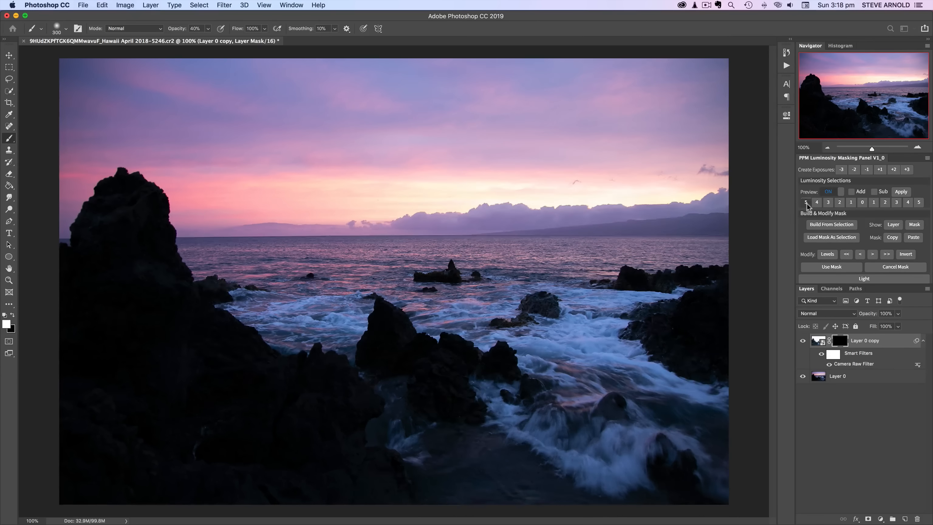
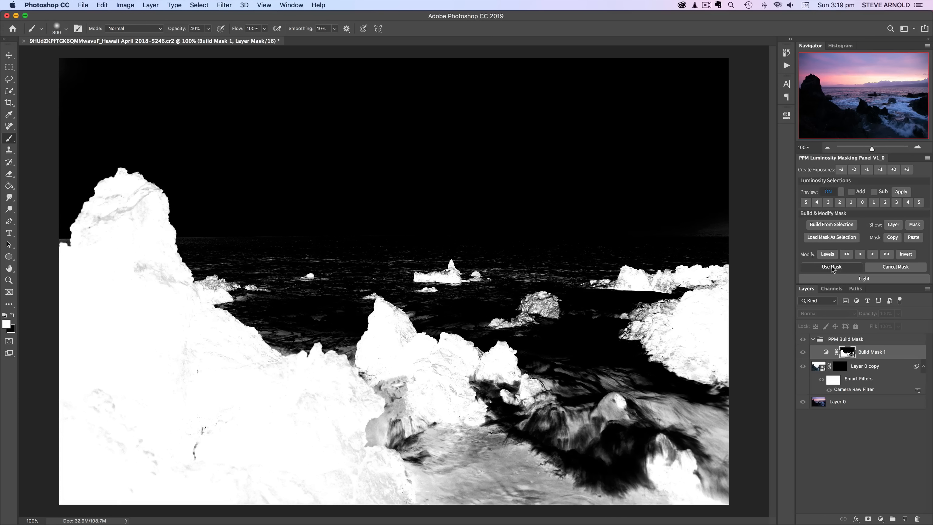
# - Load the luminosity selection and paint white through it over the rocks in the copy's mask with a large brush at 40% opacity
pyautogui.click(832, 266)
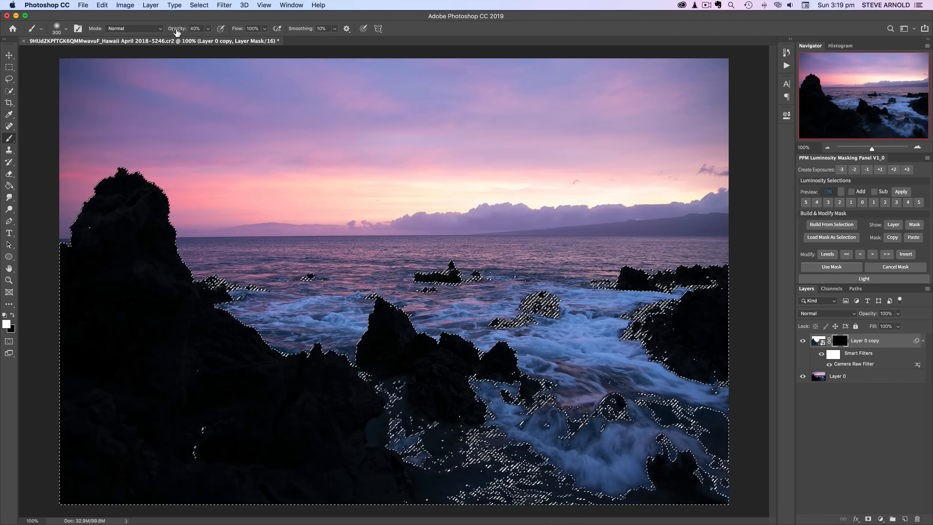
pyautogui.press(']')
pyautogui.press(']')
pyautogui.press(']')
pyautogui.moveTo(135, 220); pyautogui.dragTo(444, 382)
pyautogui.moveTo(676, 294); pyautogui.dragTo(696, 355)
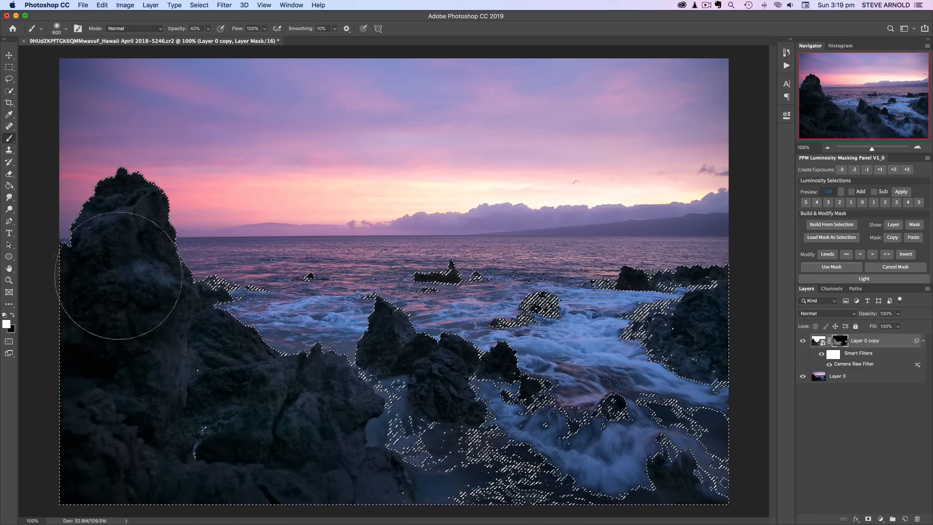
pyautogui.moveTo(118, 274)
pyautogui.mouseDown()
pyautogui.moveTo(114, 245)
pyautogui.moveTo(111, 343)
pyautogui.moveTo(79, 359)
pyautogui.moveTo(127, 234)
pyautogui.moveTo(126, 170)
pyautogui.mouseUp()
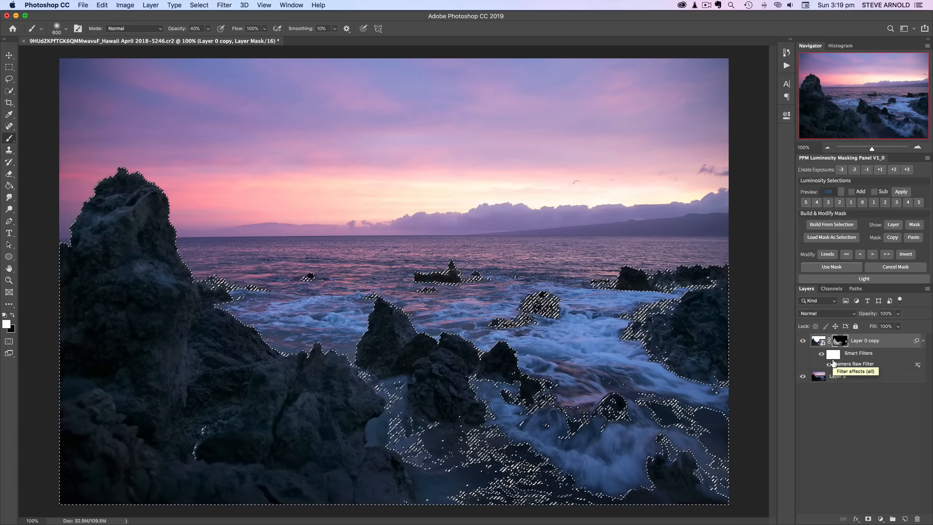
# - Compare the painted copy against the original by toggling the copy's visibility on and off
pyautogui.hotkey('ctrl', 'd')
pyautogui.click(803, 342)
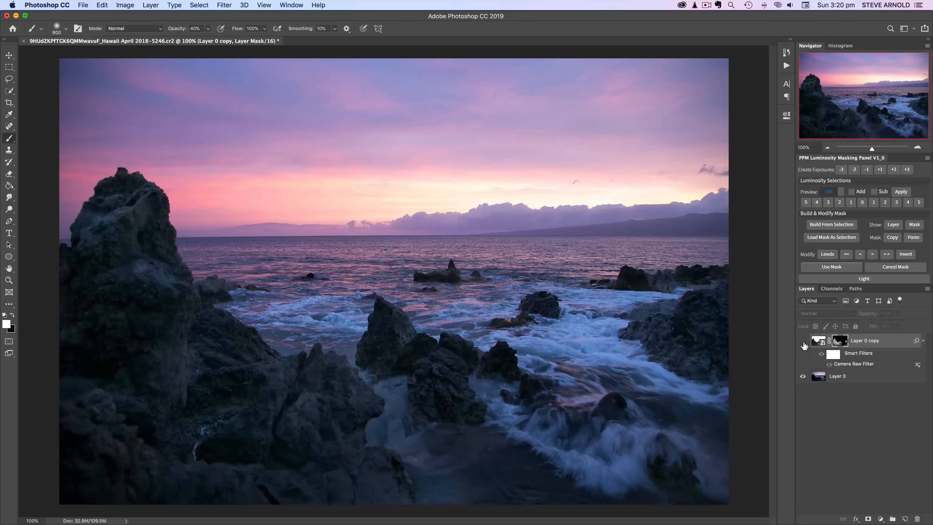
pyautogui.click(803, 341)
pyautogui.click(803, 341)
pyautogui.click(803, 341)
pyautogui.click(803, 341)
pyautogui.click(817, 344)
pyautogui.click(839, 345)
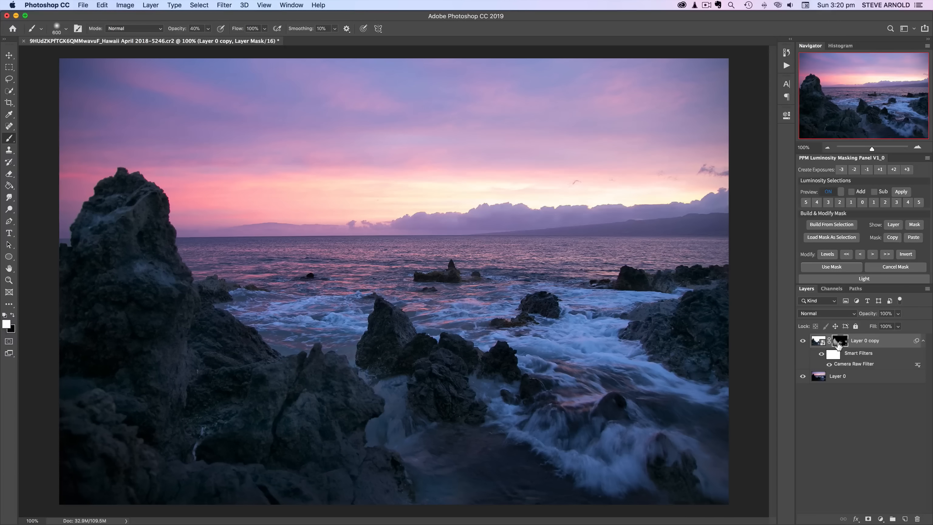
pyautogui.click(803, 345)
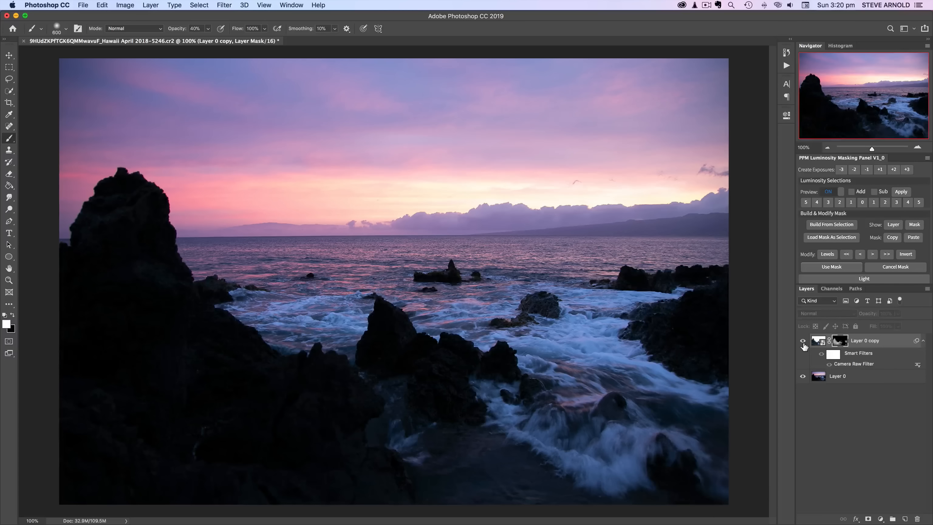
pyautogui.click(804, 342)
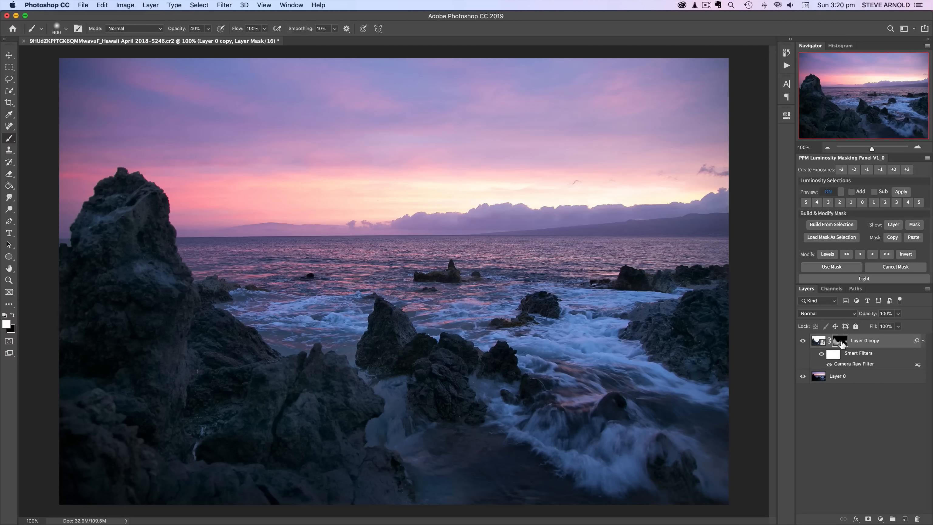
# - Refill the copy's mask with black and build a level 5 luminosity mask, setting its Levels white input to 173
pyautogui.press('super+BackSpace')
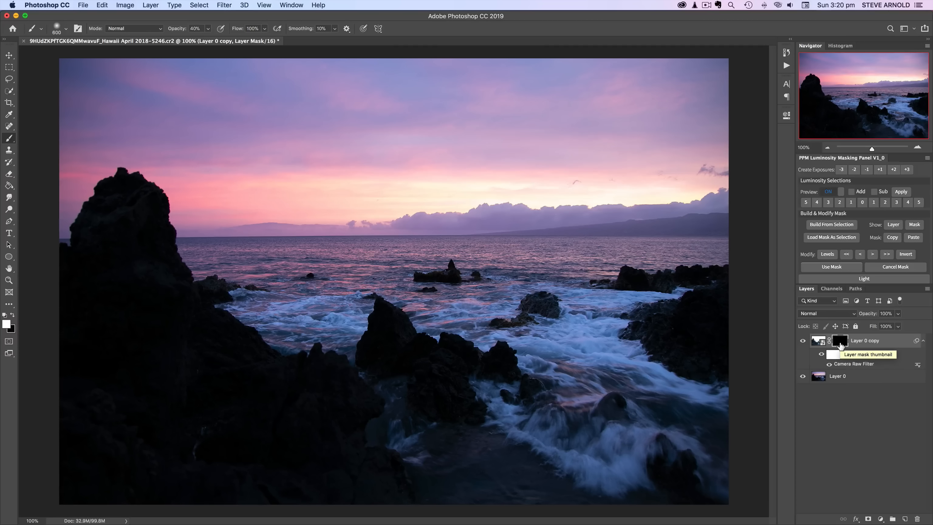
pyautogui.click(806, 202)
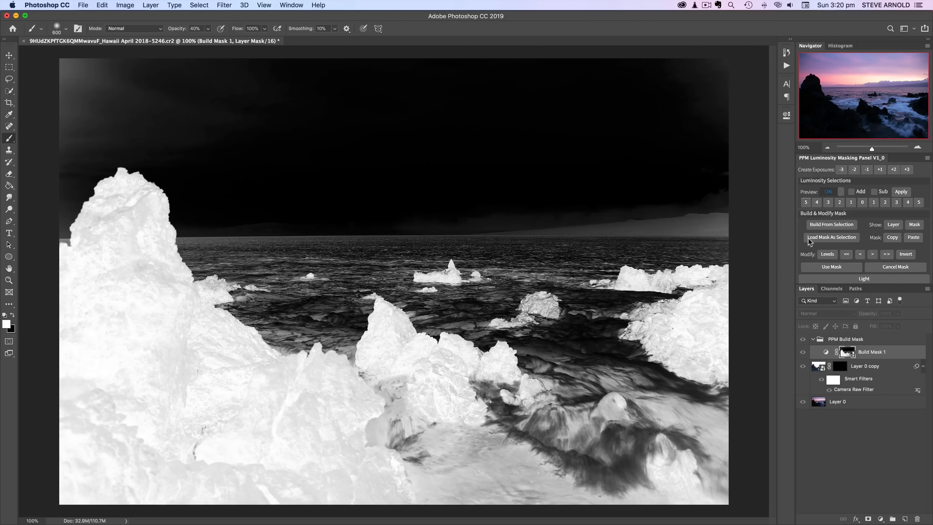
pyautogui.click(828, 254)
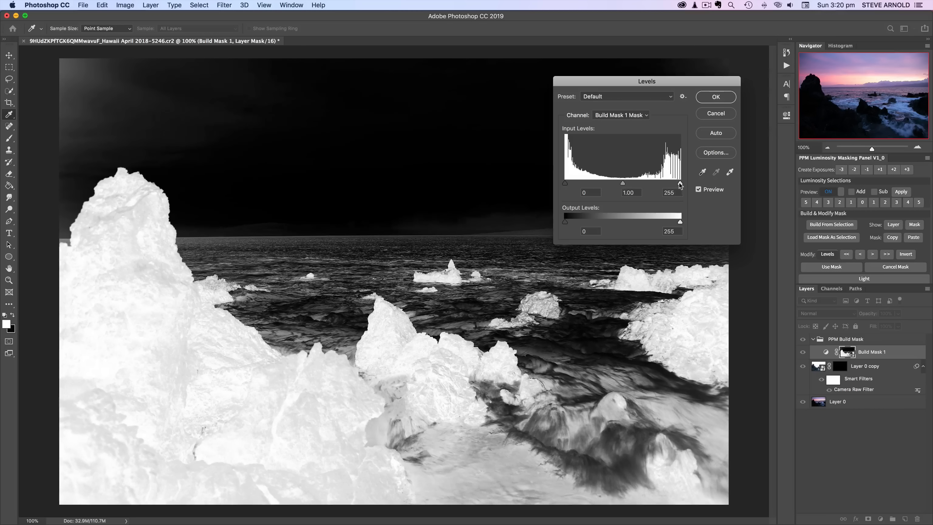
pyautogui.moveTo(679, 182); pyautogui.dragTo(630, 185)
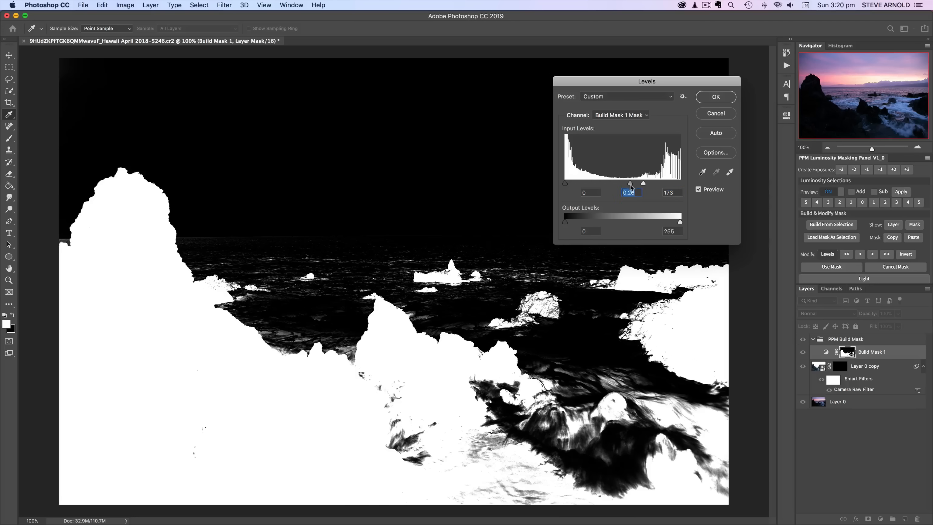
pyautogui.click(716, 97)
# - Load the built mask as a selection and paint white over the rocks at 21% brush opacity, then deselect
pyautogui.press('b')
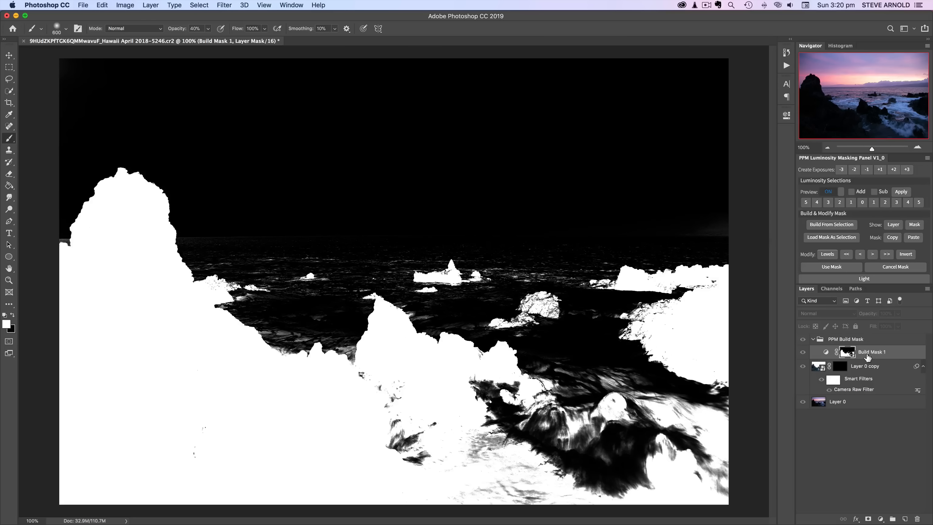
pyautogui.click(831, 267)
pyautogui.press('2')
pyautogui.press('1')
pyautogui.moveTo(129, 240)
pyautogui.mouseDown()
pyautogui.moveTo(193, 315)
pyautogui.moveTo(177, 340)
pyautogui.moveTo(123, 348)
pyautogui.moveTo(230, 334)
pyautogui.moveTo(288, 373)
pyautogui.moveTo(325, 373)
pyautogui.moveTo(463, 332)
pyautogui.moveTo(455, 346)
pyautogui.moveTo(505, 367)
pyautogui.moveTo(676, 320)
pyautogui.moveTo(408, 398)
pyautogui.moveTo(412, 428)
pyautogui.moveTo(448, 469)
pyautogui.moveTo(426, 460)
pyautogui.moveTo(435, 432)
pyautogui.moveTo(411, 424)
pyautogui.moveTo(444, 456)
pyautogui.moveTo(269, 440)
pyautogui.moveTo(140, 382)
pyautogui.moveTo(111, 326)
pyautogui.moveTo(124, 225)
pyautogui.moveTo(726, 469)
pyautogui.moveTo(690, 331)
pyautogui.mouseUp()
pyautogui.moveTo(441, 368); pyautogui.dragTo(191, 412)
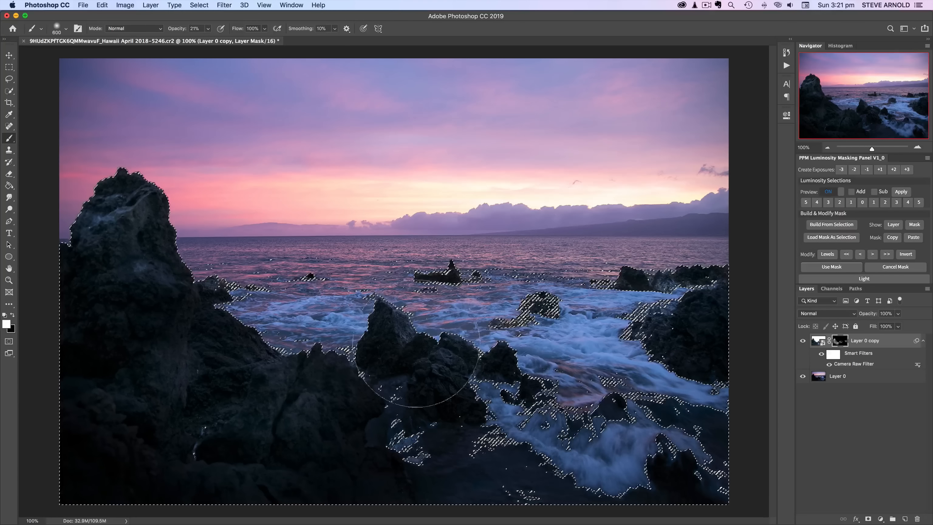
pyautogui.press('super+d')
# - View the copy's layer mask on its own, switch the foreground to black and shrink the brush
pyautogui.click(915, 225)
pyautogui.press('x')
pyautogui.press('[')
pyautogui.press('[')
pyautogui.press('[')
pyautogui.press('[')
pyautogui.press('[')
pyautogui.press('[')
pyautogui.press('[')
pyautogui.press('[')
pyautogui.press('[')
pyautogui.press('[')
pyautogui.press('[')
pyautogui.press('[')
pyautogui.press('[')
pyautogui.press('[')
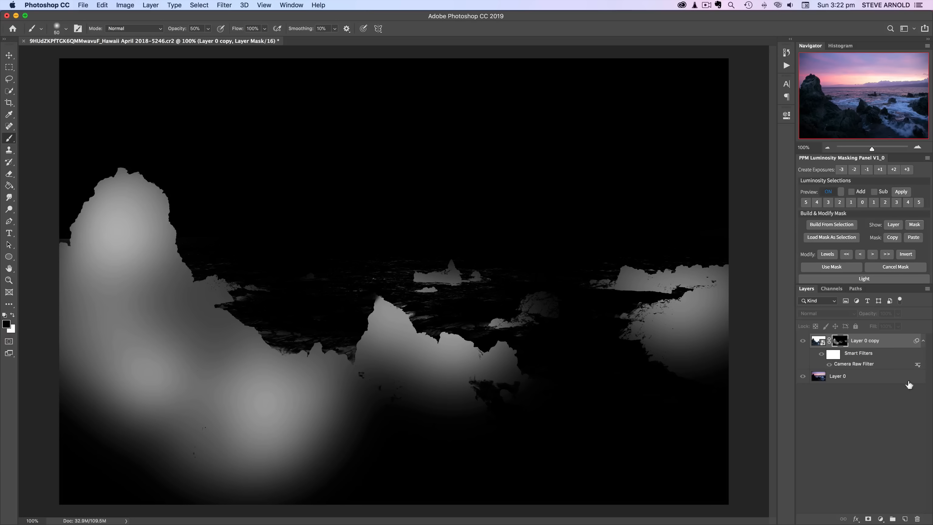
pyautogui.click(893, 225)
# - Paint black into the copy's mask at 50% opacity to tone down brightening on the water near the rocks
pyautogui.click(840, 341)
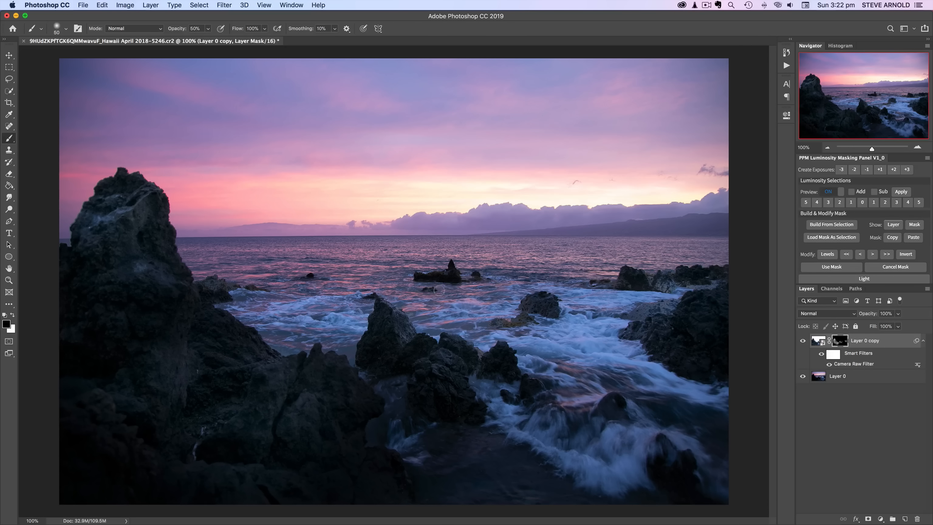
pyautogui.press(']')
pyautogui.press(']')
pyautogui.press(']')
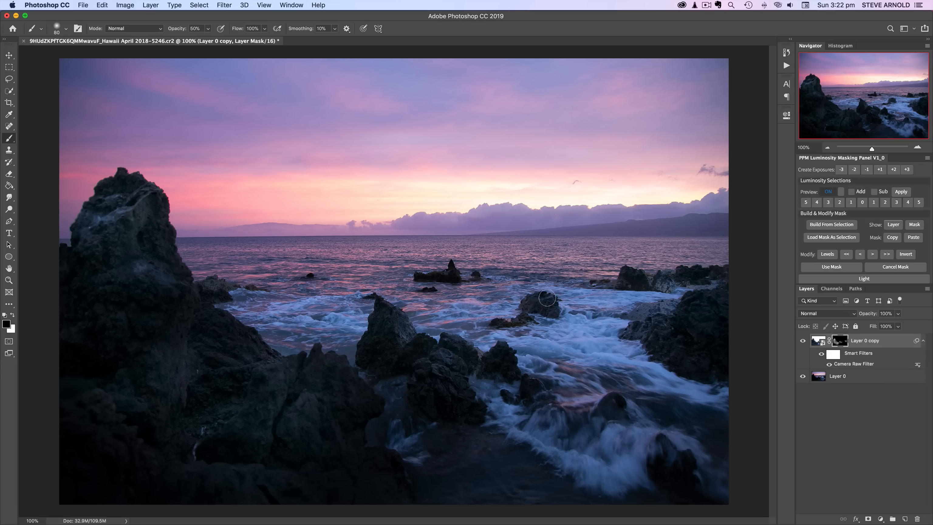
pyautogui.moveTo(633, 317)
pyautogui.mouseDown()
pyautogui.moveTo(680, 299)
pyautogui.moveTo(603, 319)
pyautogui.moveTo(712, 288)
pyautogui.moveTo(630, 275)
pyautogui.moveTo(676, 274)
pyautogui.mouseUp()
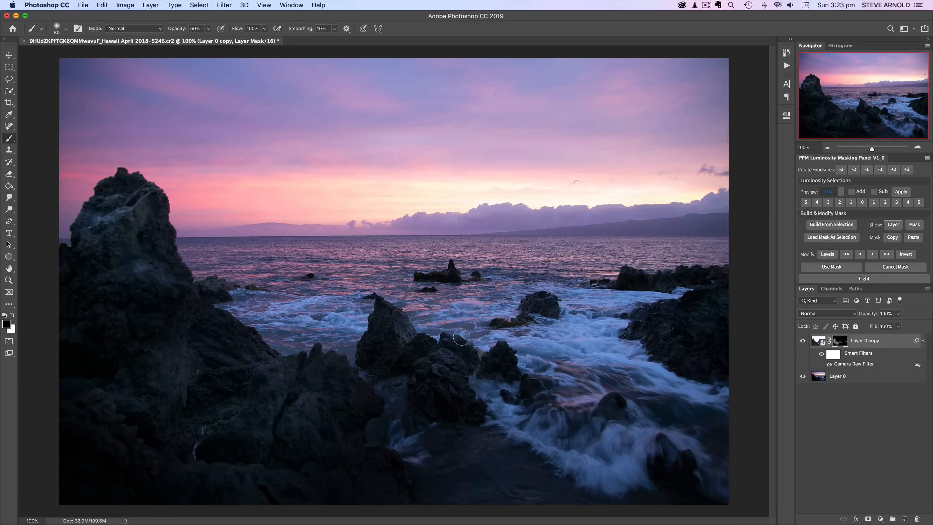
pyautogui.moveTo(418, 327); pyautogui.dragTo(407, 318)
pyautogui.moveTo(211, 282); pyautogui.dragTo(235, 286)
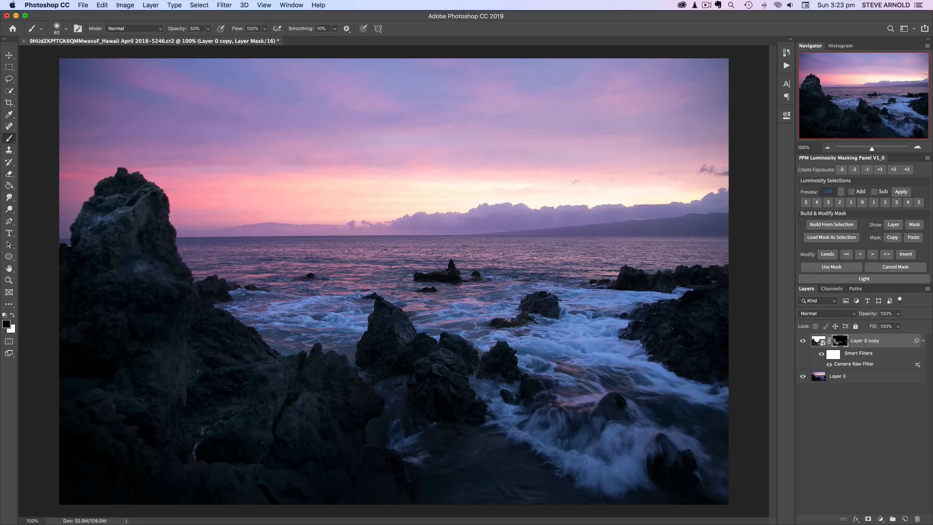
# - Compare the result against the original by toggling the copy's visibility
pyautogui.click(804, 341)
pyautogui.click(803, 341)
pyautogui.click(803, 341)
pyautogui.click(803, 342)
# - Open the Light section of the masking panel and add a Levels 1 contrast adjustment layer
pyautogui.click(863, 441)
pyautogui.scroll(-4, 869, 222)
pyautogui.click(868, 224)
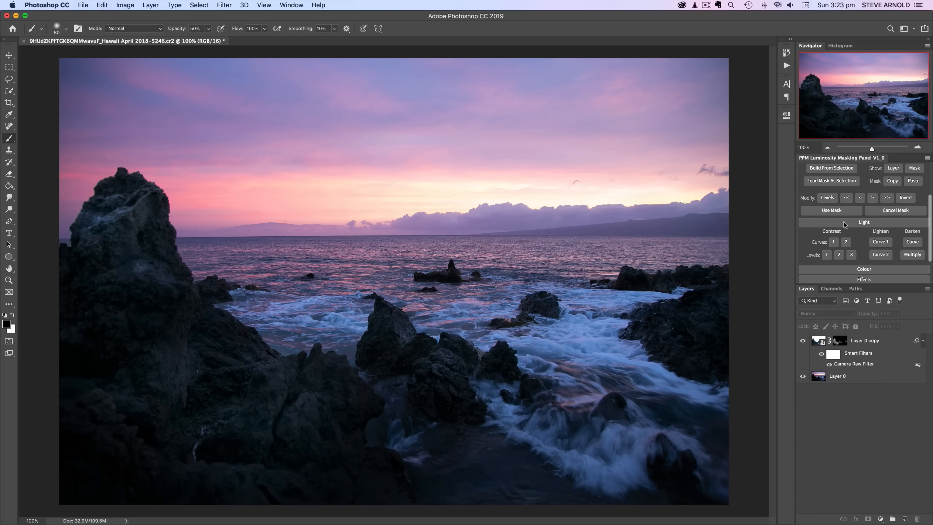
pyautogui.click(827, 255)
# - Compare the image with and without the Levels adjustment by toggling its visibility
pyautogui.click(804, 341)
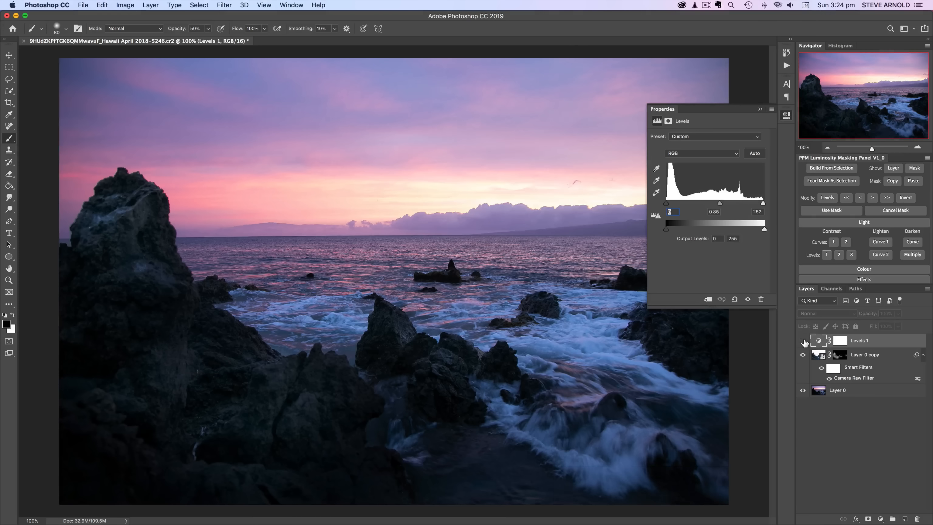
pyautogui.click(804, 342)
pyautogui.click(804, 341)
pyautogui.click(803, 342)
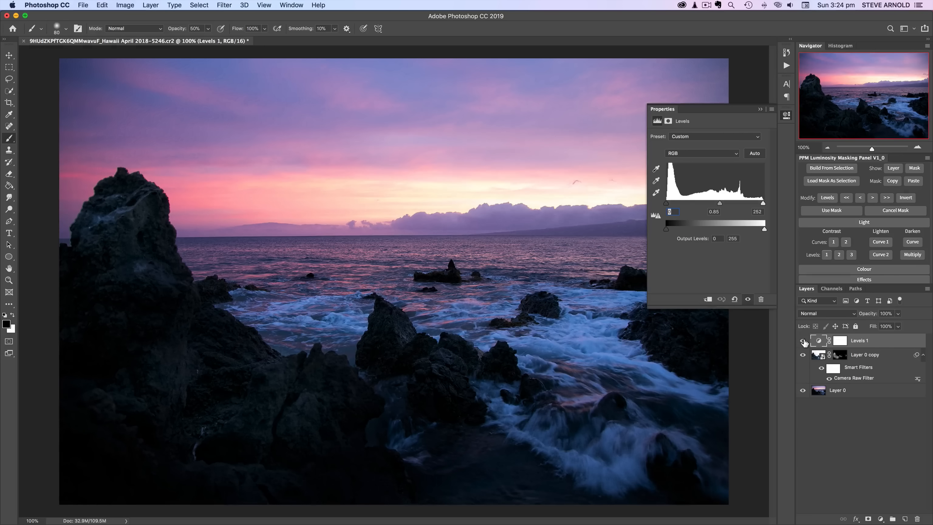
pyautogui.click(804, 342)
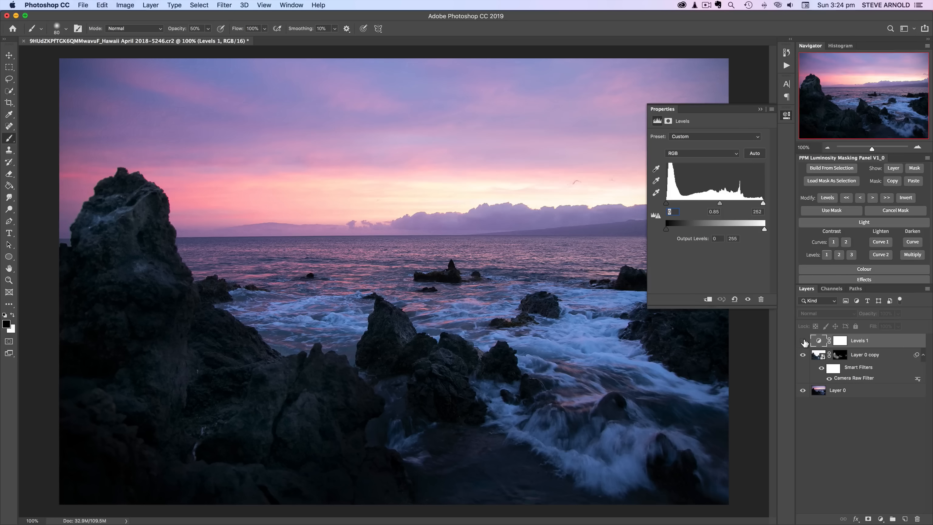
pyautogui.click(804, 341)
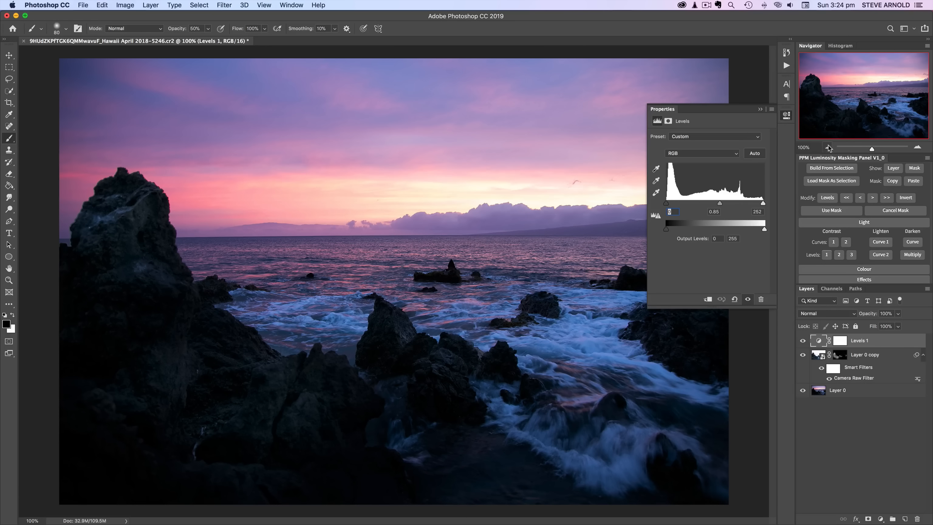